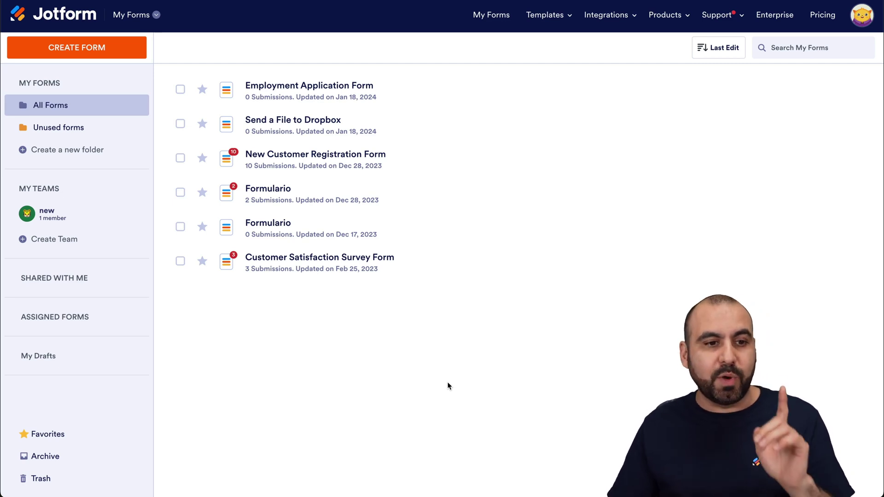
Step: Create a blank Classic Form from scratch and show the Widgets list of form elements
{"action": "left_click", "coordinate": [81, 54]}
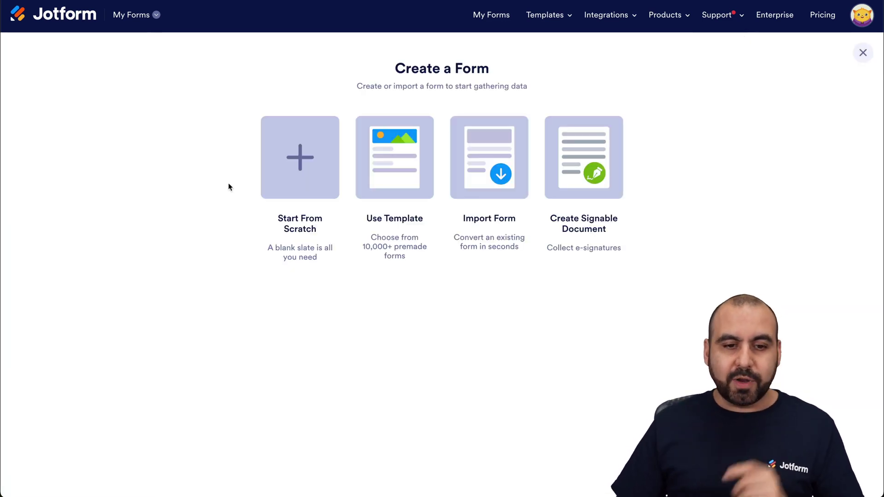
{"action": "left_click", "coordinate": [286, 189]}
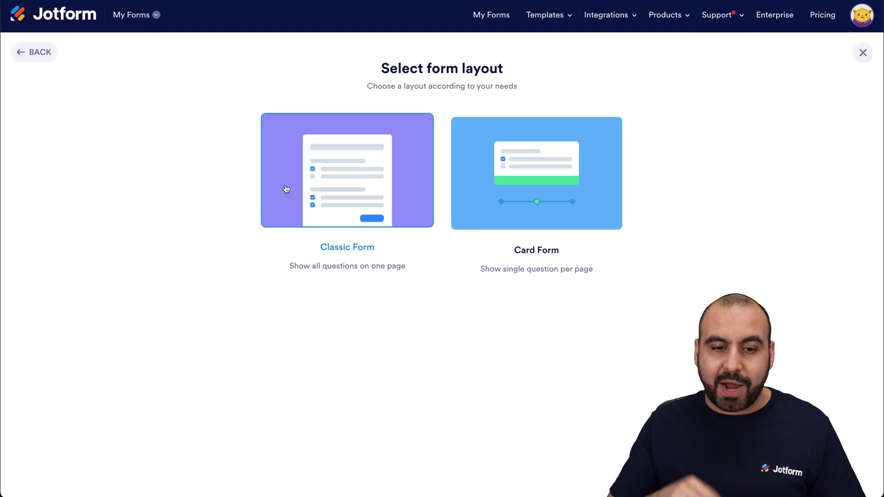
{"action": "left_click", "coordinate": [286, 189]}
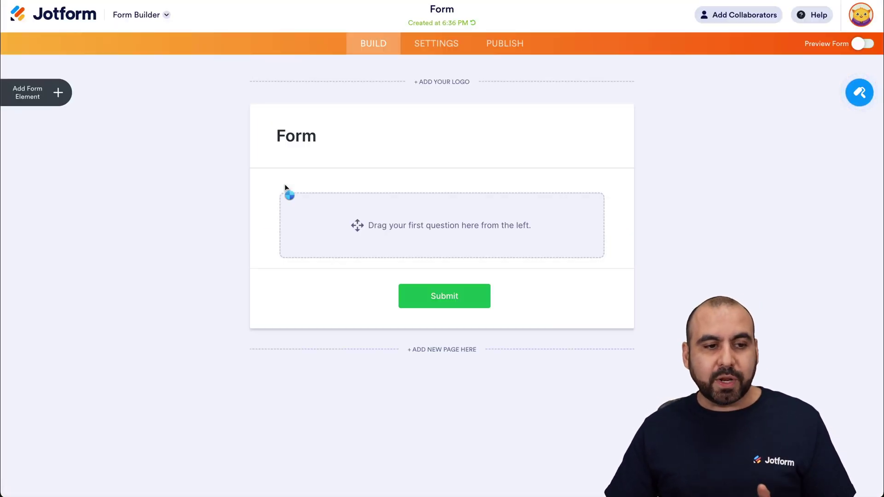
{"action": "left_click", "coordinate": [58, 93]}
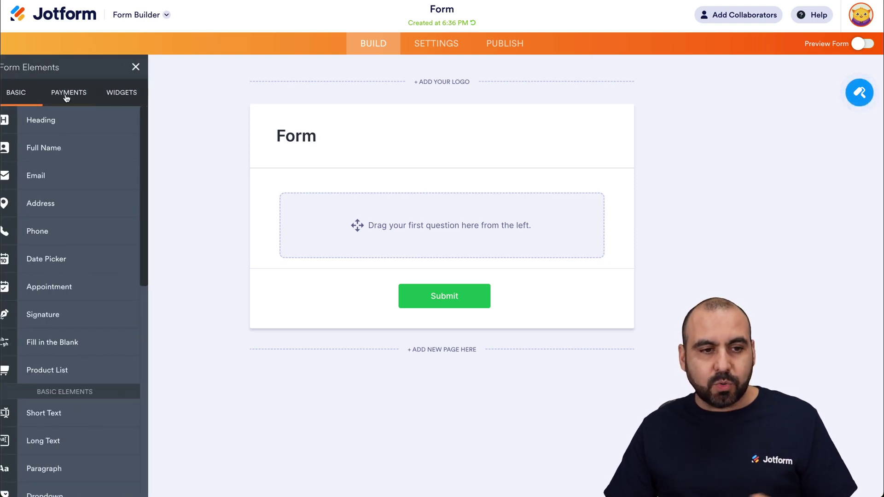
{"action": "left_click", "coordinate": [122, 97]}
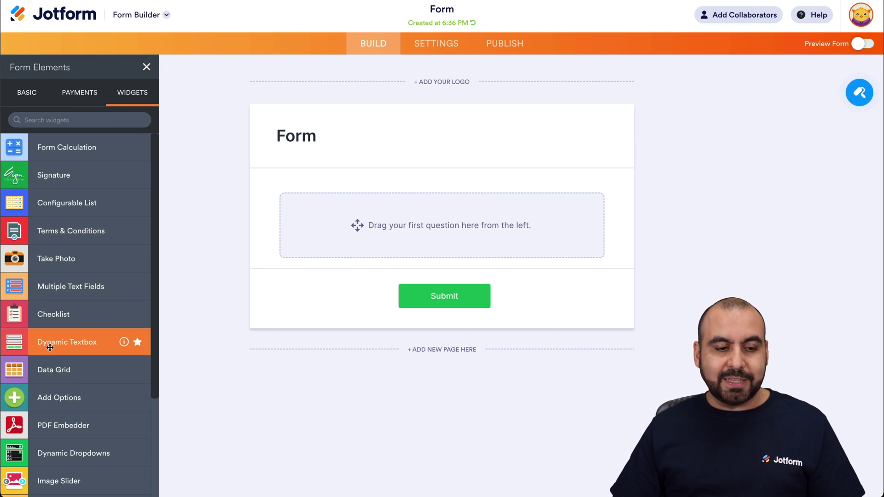
Step: Add a Dynamic Textbox widget labelled 'What are your favorite colors?' to the form
{"action": "left_click_drag", "start_coordinate": [51, 346], "coordinate": [386, 221]}
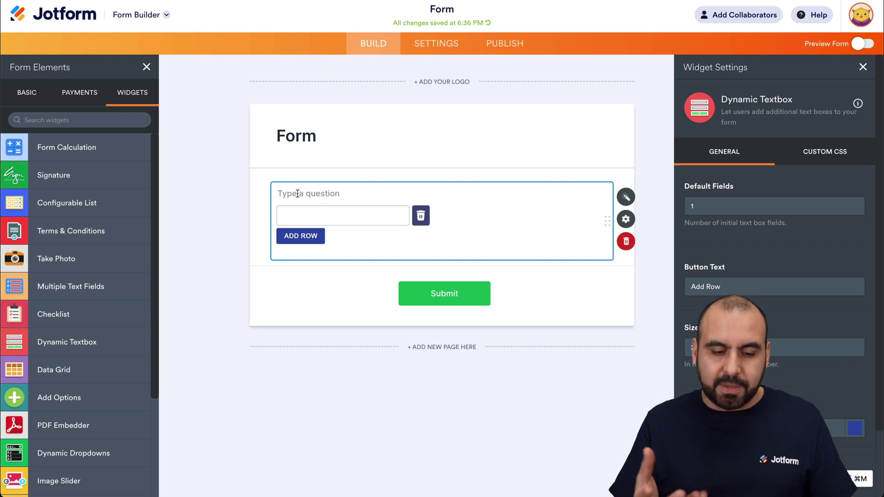
{"action": "type", "text": "What are your favorite colors?"}
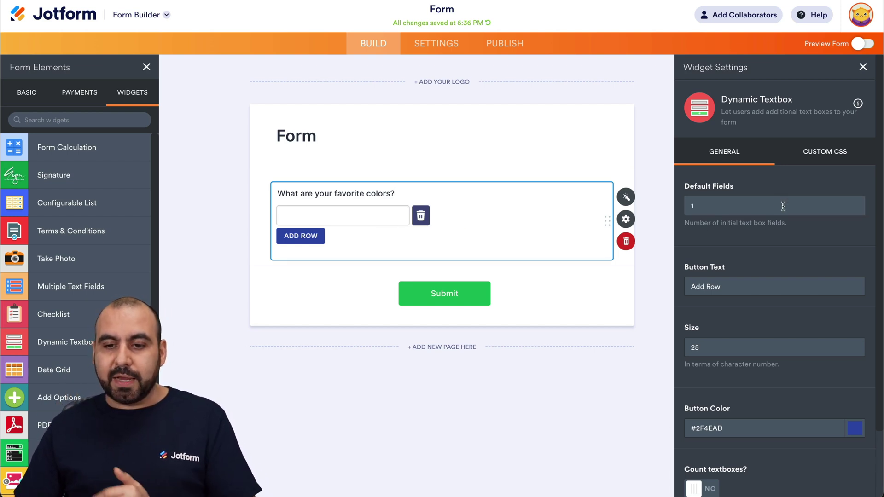
{"action": "left_click", "coordinate": [719, 204]}
Step: Set the Dynamic Textbox to 3 default fields and its button text to 'Add More amswers'
{"action": "key", "text": "super+a"}
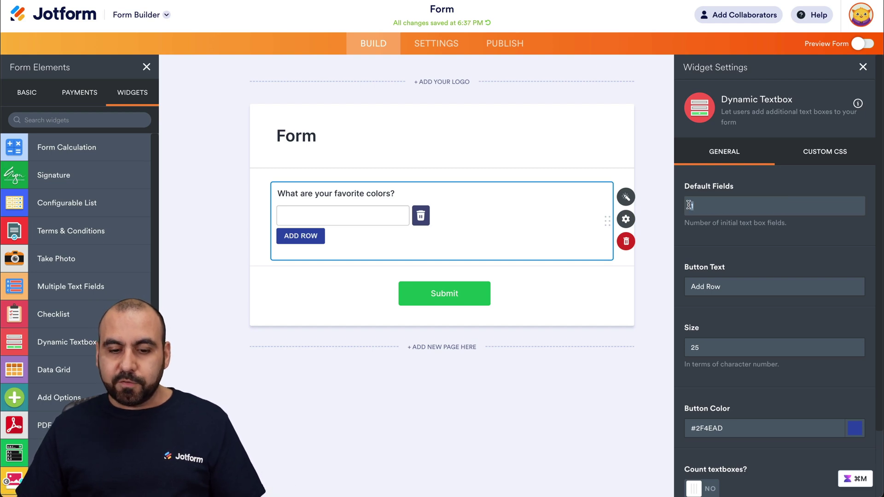
{"action": "type", "text": "3"}
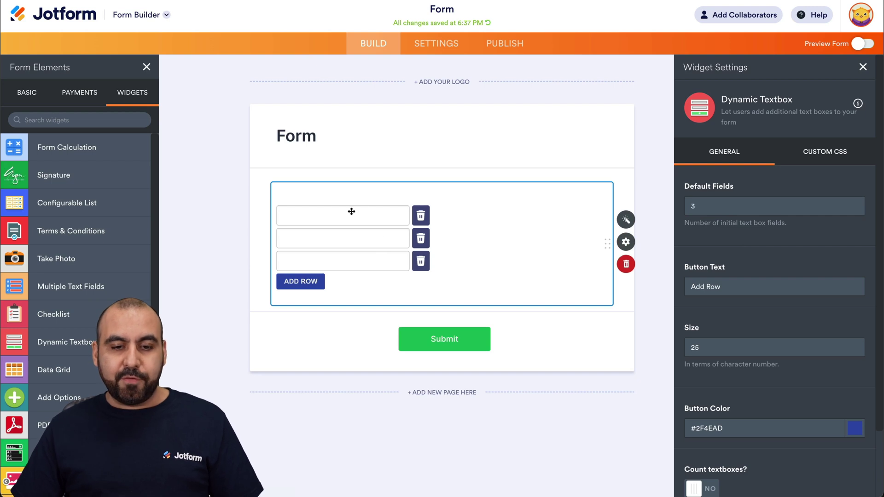
{"action": "scroll", "coordinate": [784, 253], "scroll_direction": "down", "scroll_amount": 2}
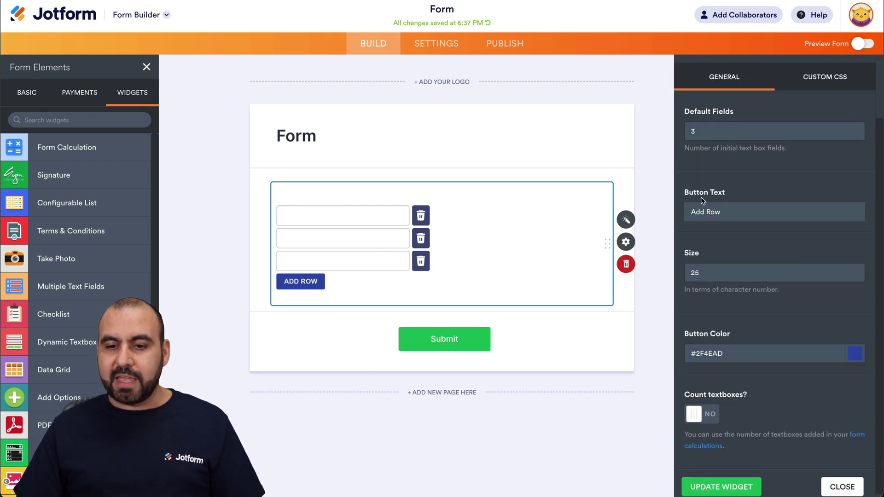
{"action": "triple_click", "coordinate": [712, 213]}
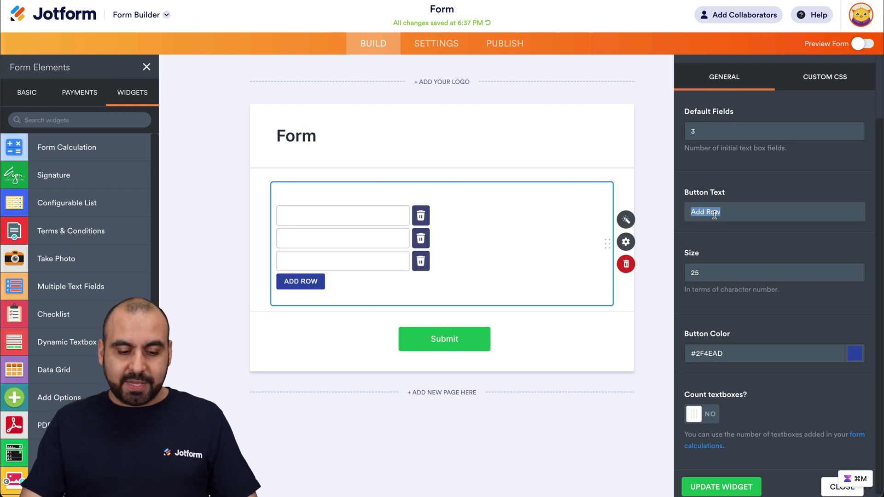
{"action": "type", "text": "Add More"}
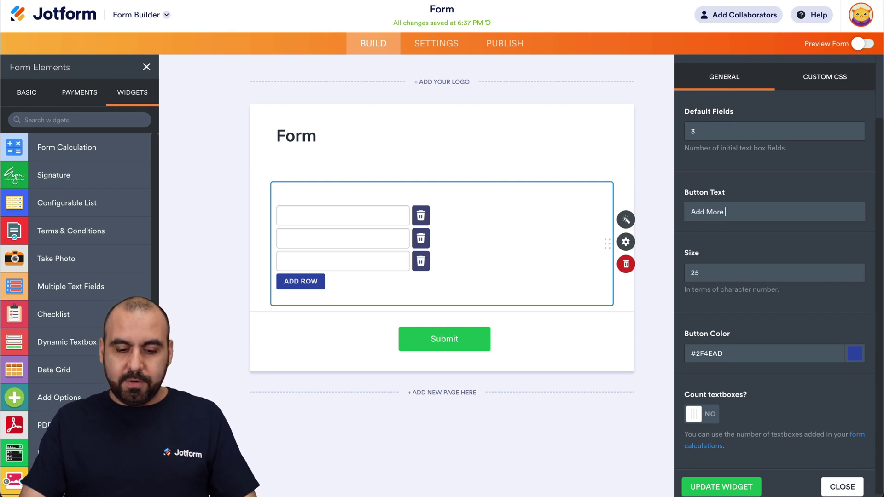
{"action": "type", "text": " text boxes"}
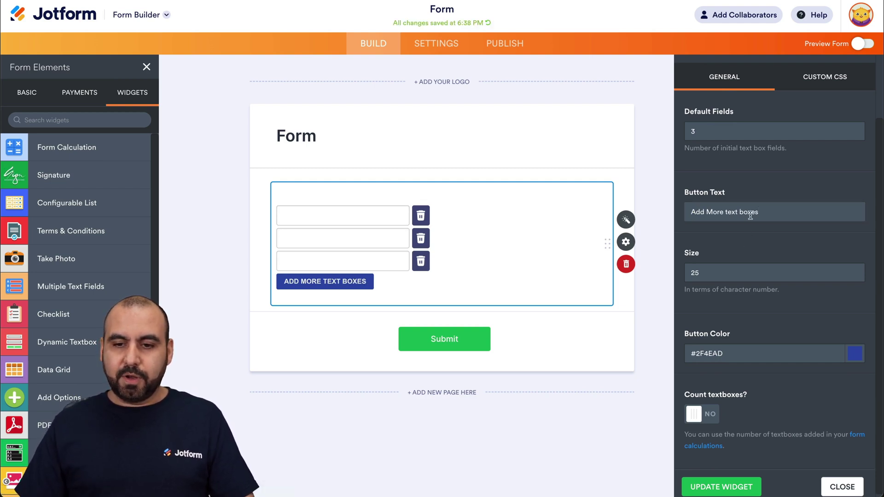
{"action": "key", "text": "BackSpace"}
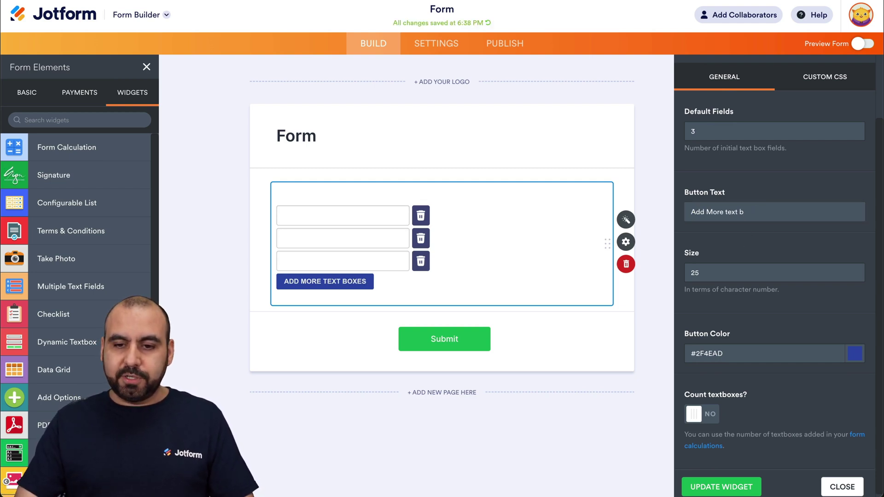
{"action": "key", "text": "BackSpace"}
{"action": "type", "text": "amswers"}
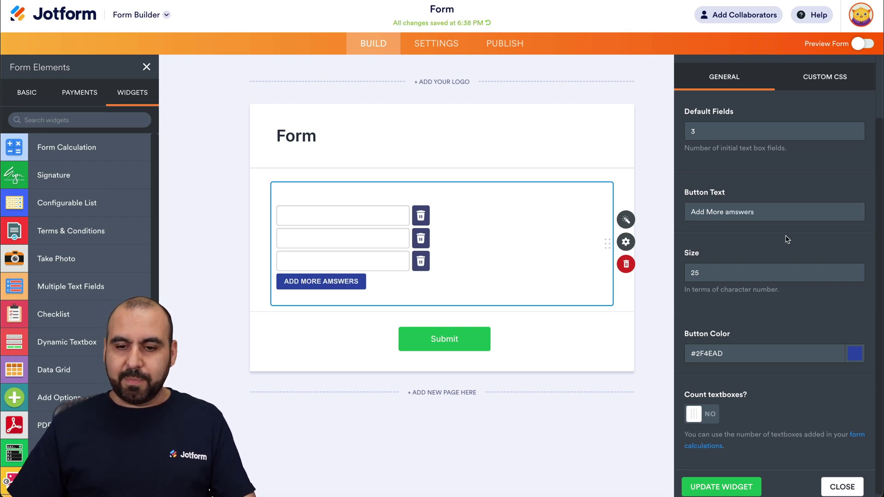
{"action": "scroll", "coordinate": [780, 247], "scroll_direction": "down", "scroll_amount": 1}
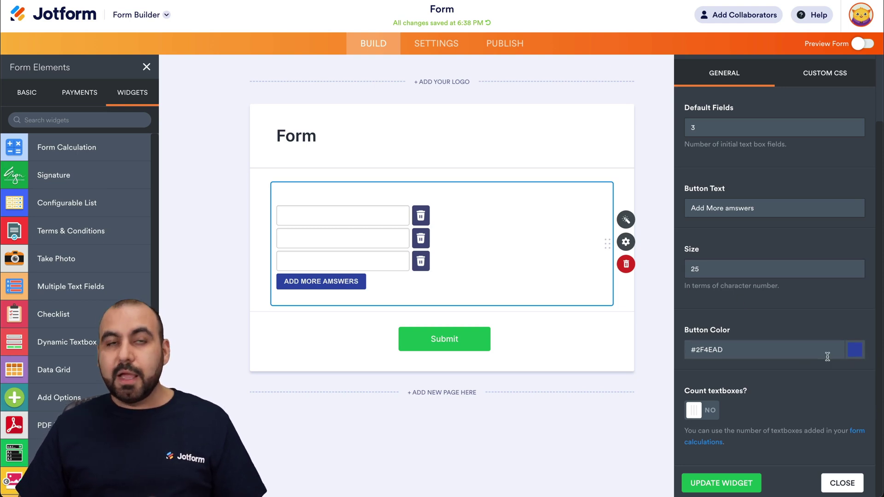
Step: Make the add-more button purple (#7f13bb) and update the widget settings
{"action": "left_click", "coordinate": [855, 350]}
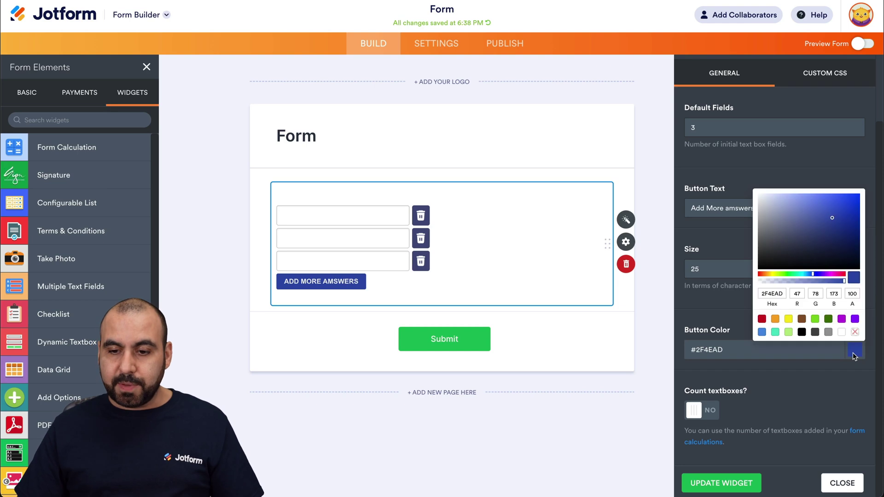
{"action": "left_click", "coordinate": [817, 322]}
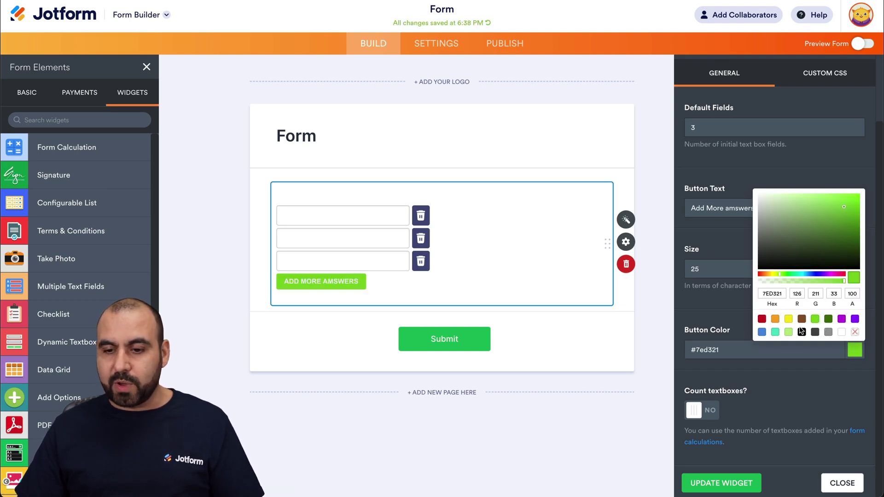
{"action": "left_click", "coordinate": [828, 318]}
{"action": "left_click", "coordinate": [824, 275]}
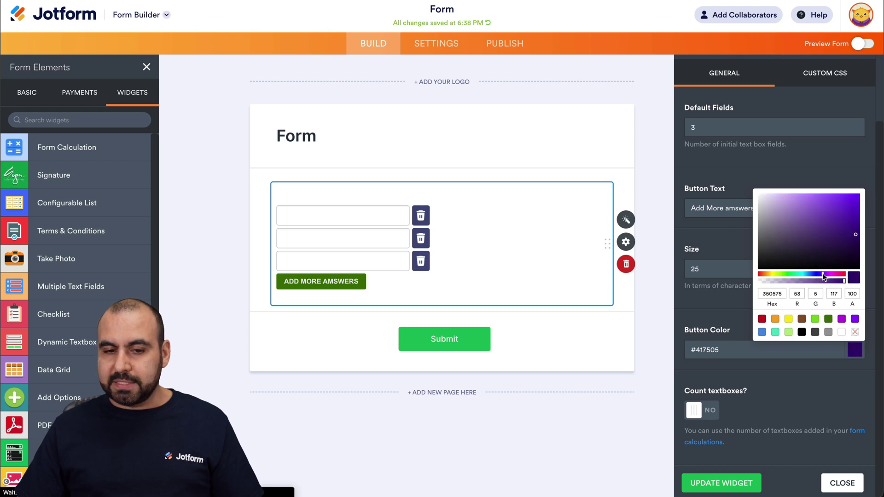
{"action": "left_click", "coordinate": [825, 274]}
{"action": "left_click", "coordinate": [850, 216]}
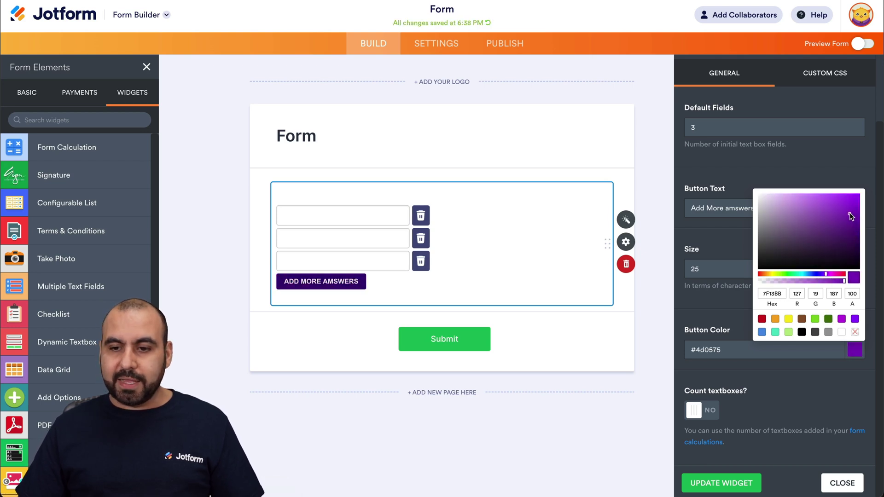
{"action": "left_click", "coordinate": [824, 171]}
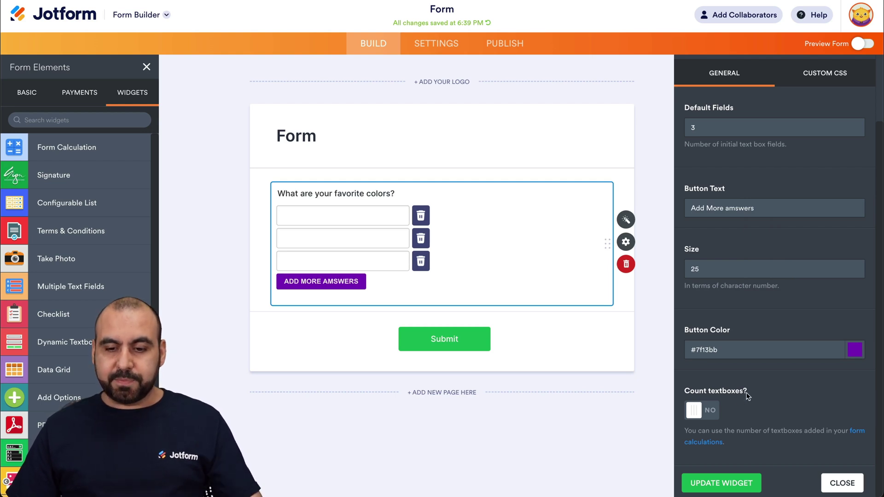
{"action": "left_click", "coordinate": [714, 484]}
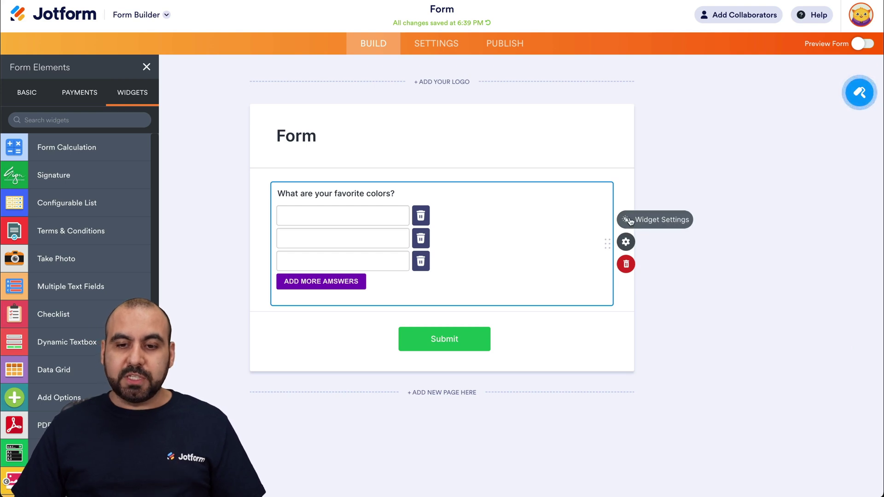
Step: Center the question's text boxes, keep its label enabled, and align the label Right
{"action": "left_click", "coordinate": [634, 246]}
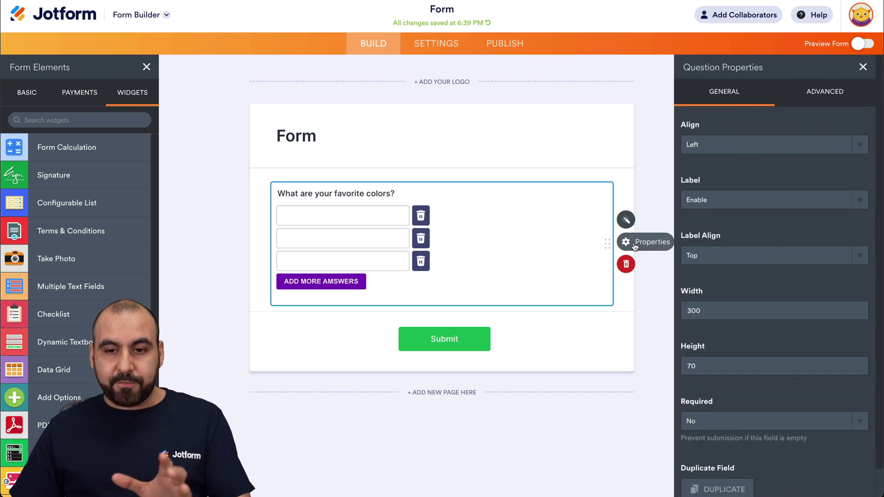
{"action": "left_click", "coordinate": [704, 145]}
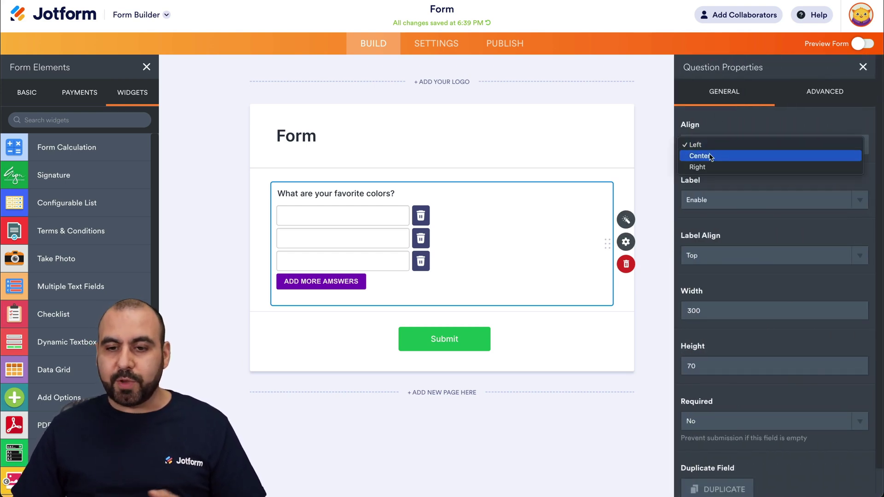
{"action": "left_click", "coordinate": [713, 158]}
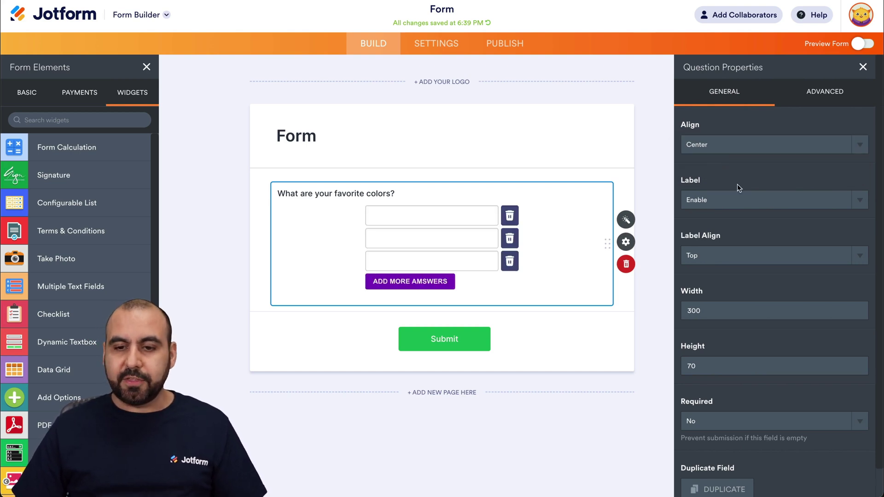
{"action": "left_click", "coordinate": [722, 201]}
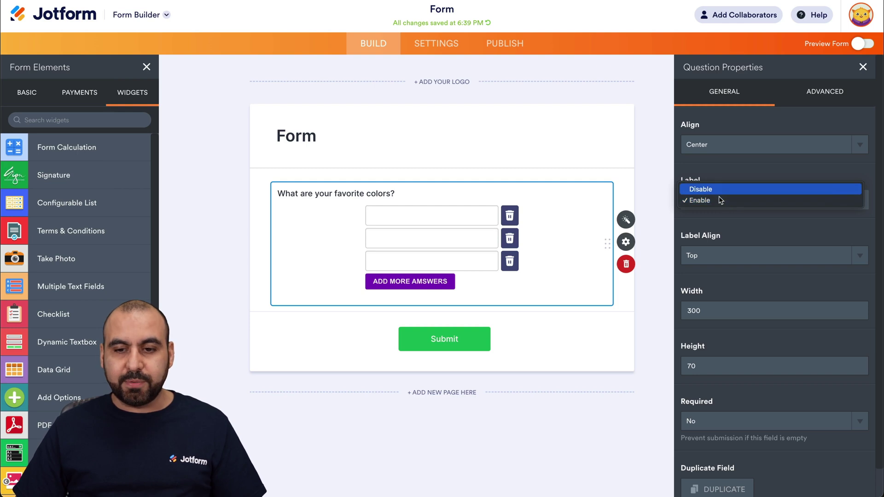
{"action": "left_click", "coordinate": [720, 198]}
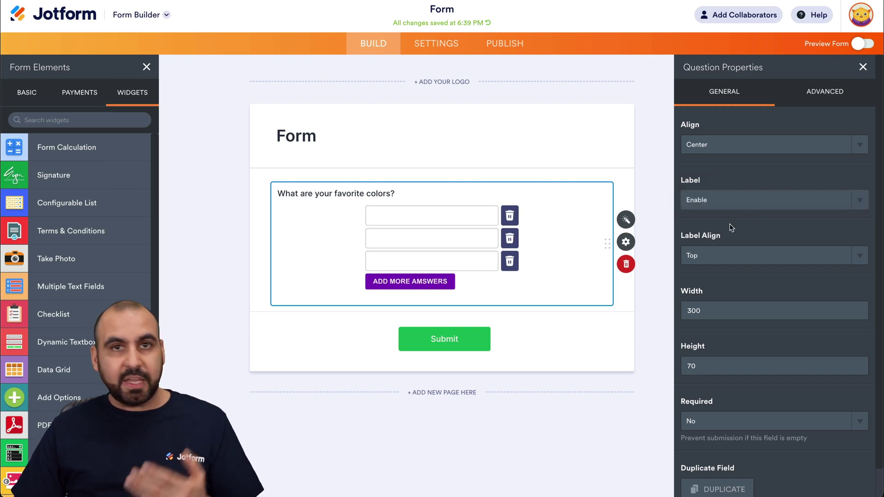
{"action": "left_click", "coordinate": [722, 256]}
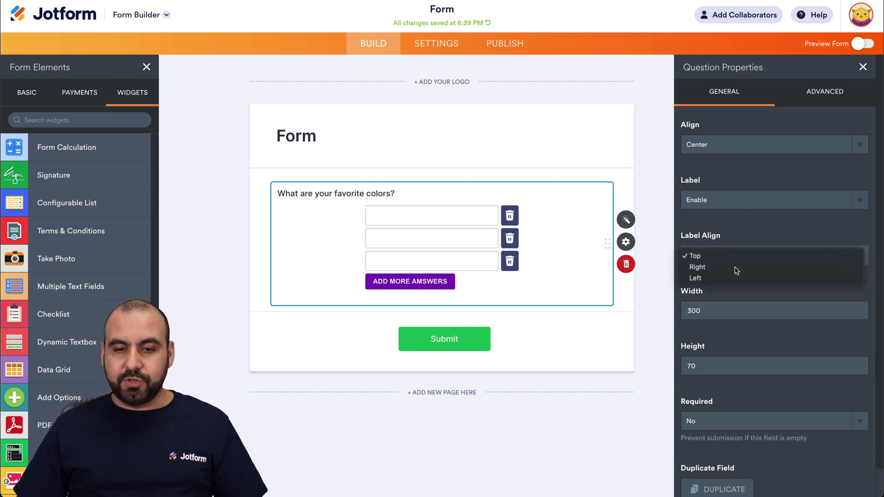
{"action": "left_click", "coordinate": [736, 269]}
Step: Set Required to Yes for the favorite-colors question and switch to live preview
{"action": "scroll", "coordinate": [733, 292], "scroll_direction": "down", "scroll_amount": 1}
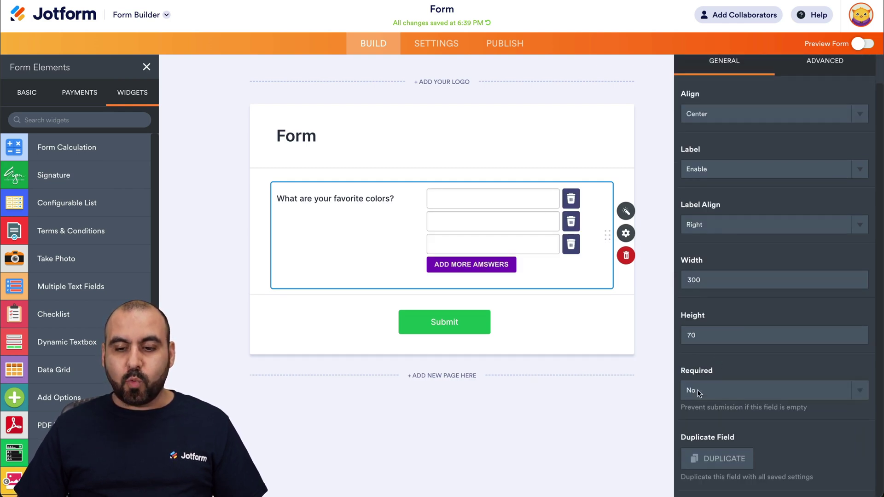
{"action": "left_click", "coordinate": [733, 389]}
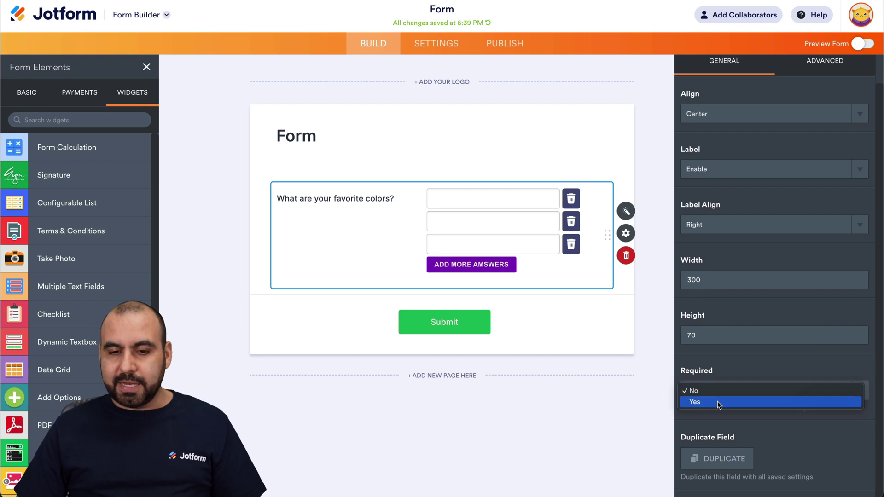
{"action": "left_click", "coordinate": [717, 401]}
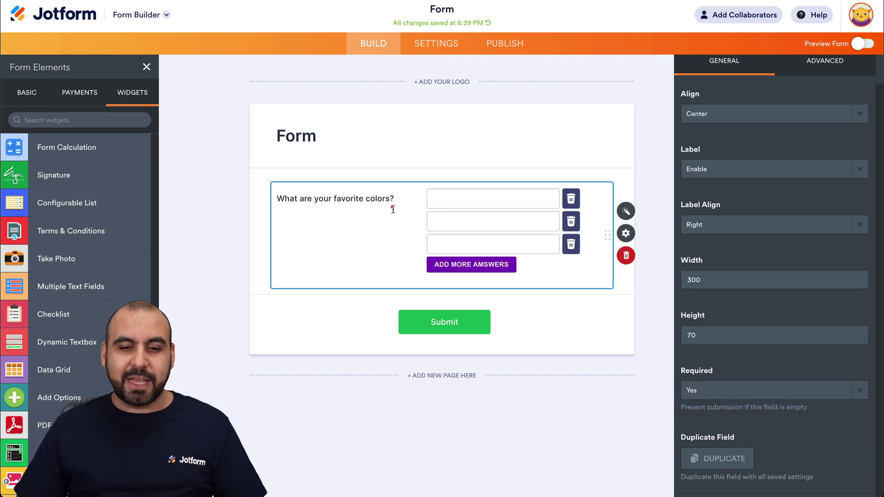
{"action": "left_click", "coordinate": [867, 46]}
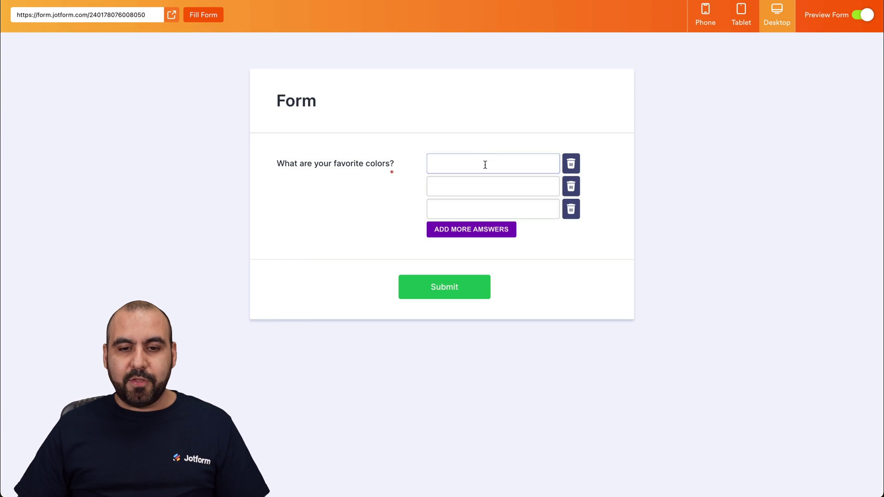
Step: In preview, enter Yellow, Green and Blue, then add a fourth box with Grey
{"action": "left_click", "coordinate": [505, 164]}
{"action": "type", "text": "Yellow"}
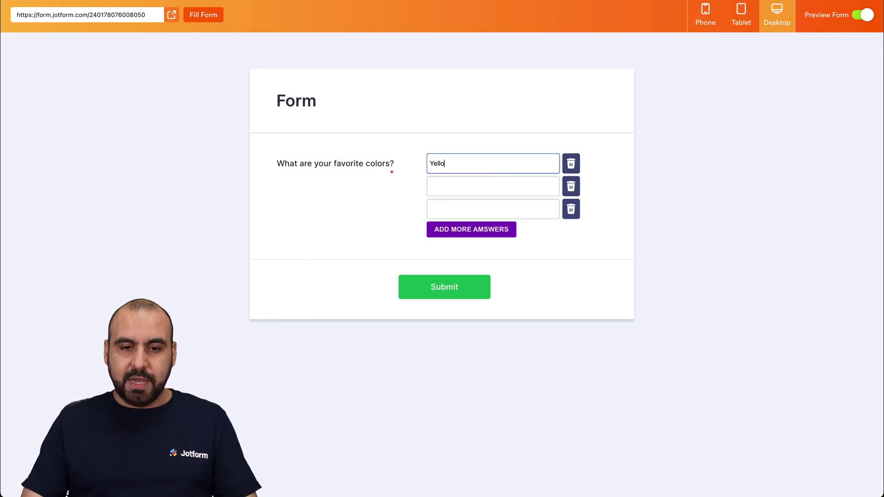
{"action": "left_click", "coordinate": [524, 191]}
{"action": "type", "text": "Green"}
{"action": "left_click", "coordinate": [525, 206]}
{"action": "type", "text": "Blue"}
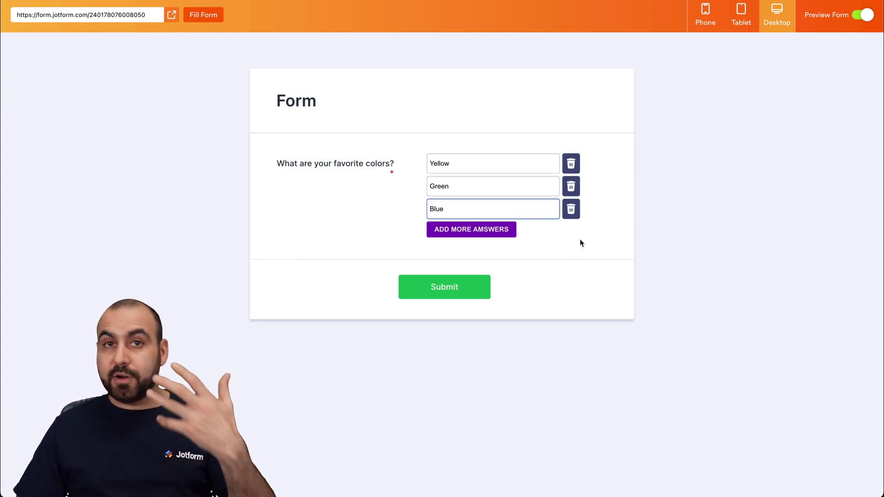
{"action": "left_click", "coordinate": [491, 233]}
{"action": "left_click", "coordinate": [475, 233]}
{"action": "type", "text": "Grey"}
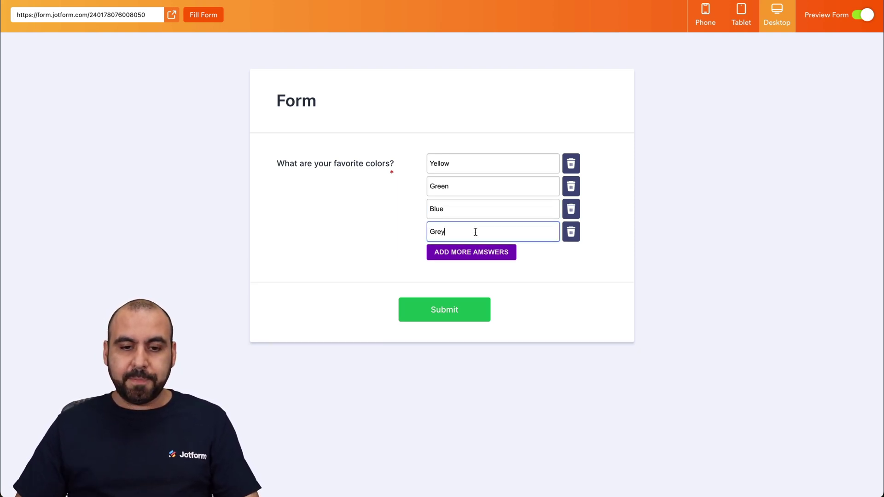
{"action": "left_click", "coordinate": [579, 259]}
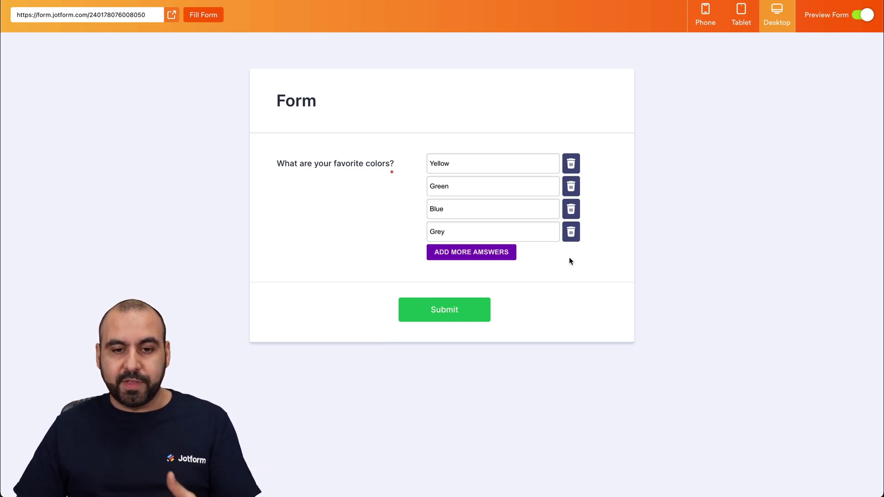
Step: Remove the Grey, Blue and Green rows, submit with only Yellow, and exit preview
{"action": "left_click", "coordinate": [571, 232]}
{"action": "left_click", "coordinate": [571, 212]}
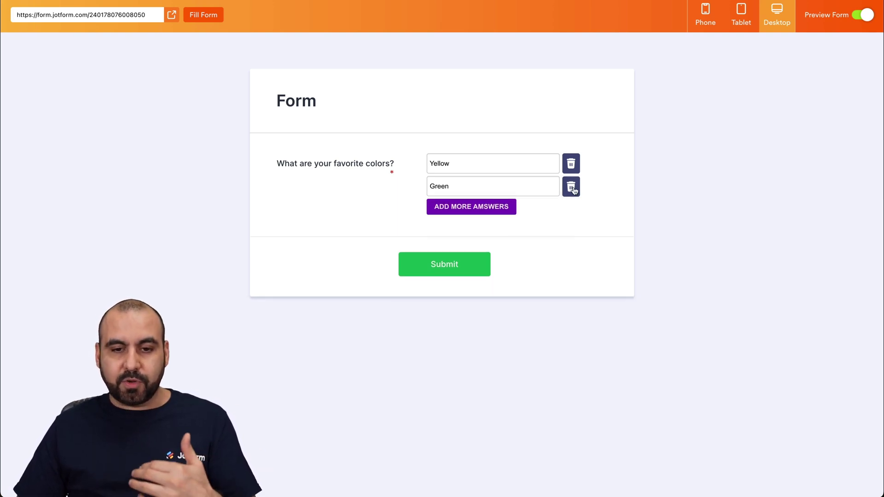
{"action": "left_click", "coordinate": [570, 186]}
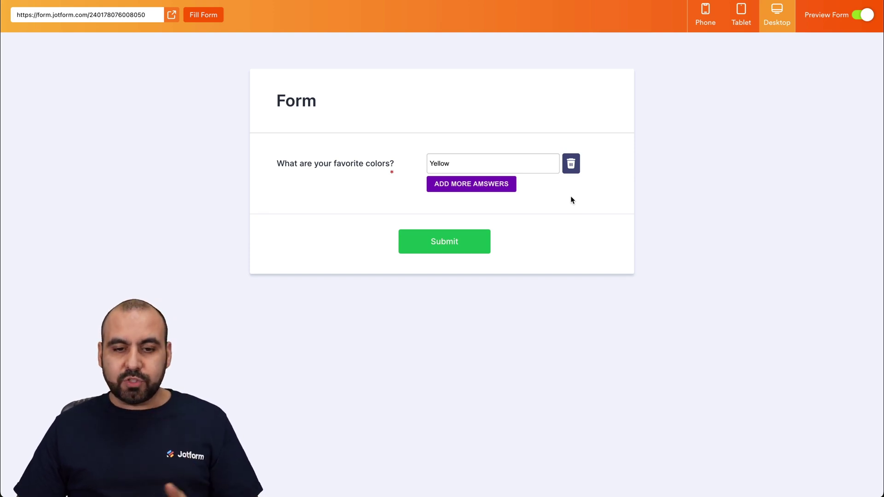
{"action": "left_click", "coordinate": [449, 245]}
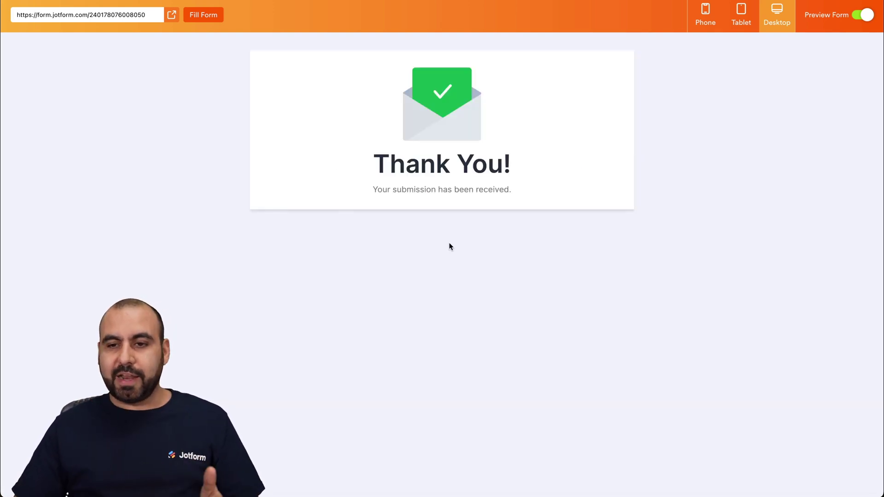
{"action": "left_click", "coordinate": [862, 15]}
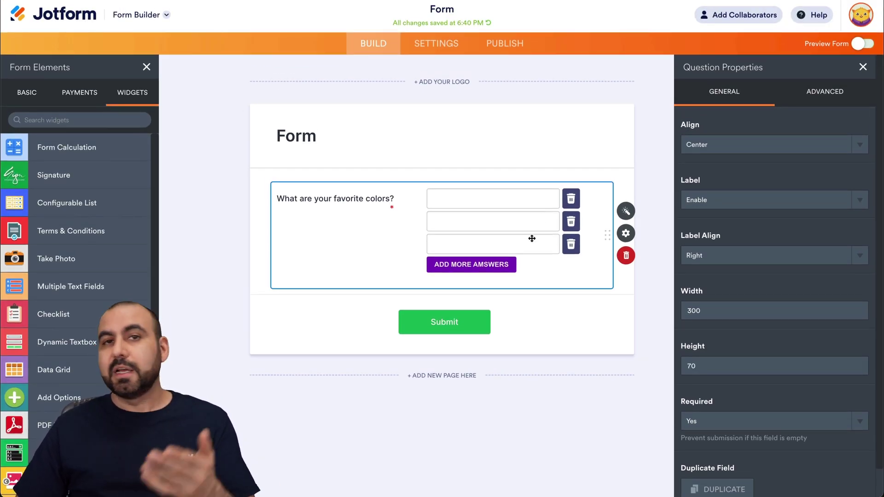
{"action": "left_click", "coordinate": [26, 92]}
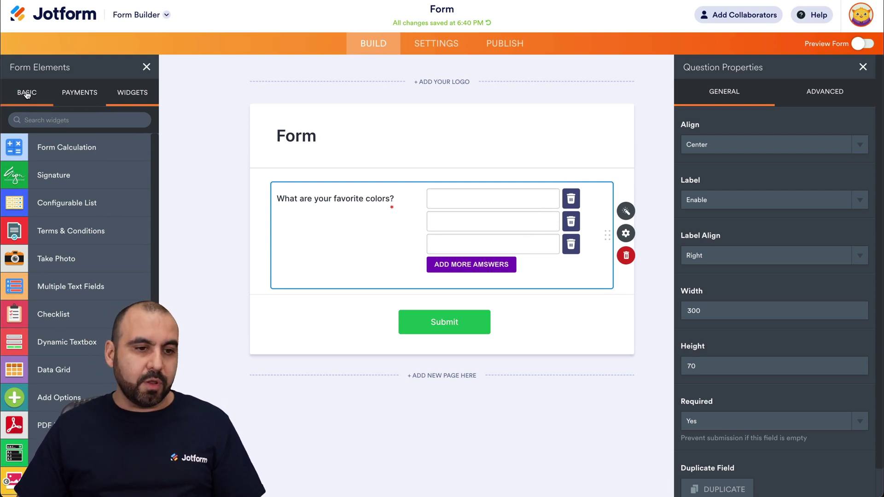
{"action": "scroll", "coordinate": [74, 294], "scroll_direction": "down", "scroll_amount": 2}
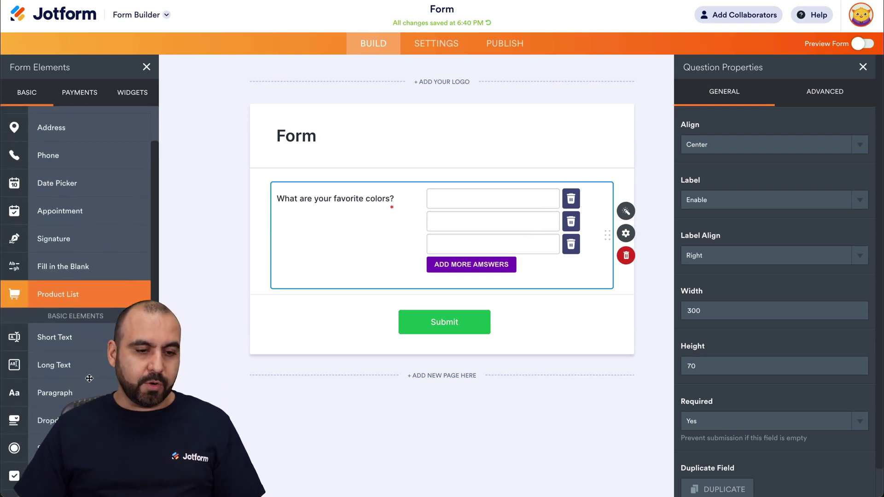
{"action": "left_click_drag", "start_coordinate": [322, 337], "coordinate": [430, 321]}
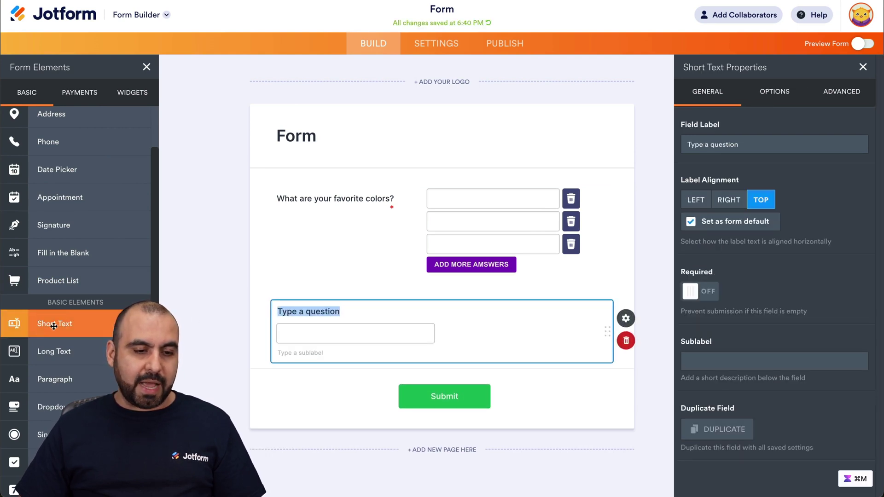
{"action": "left_click_drag", "start_coordinate": [55, 324], "coordinate": [354, 377]}
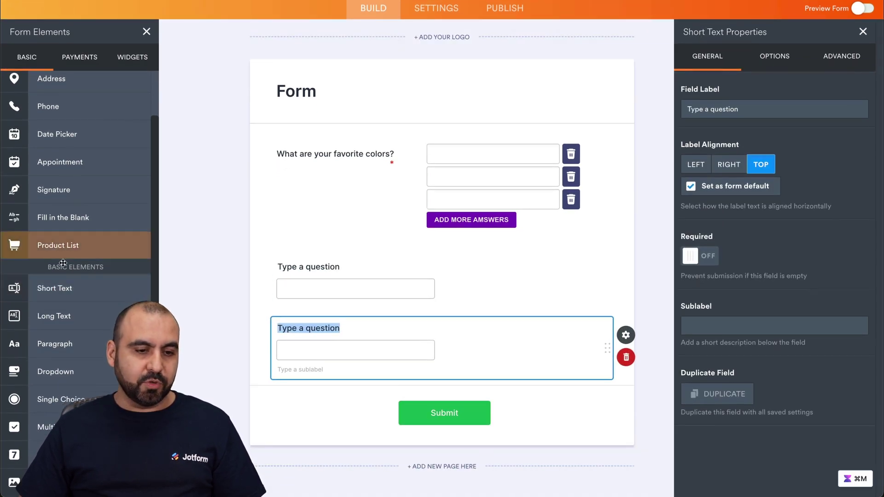
{"action": "left_click", "coordinate": [624, 357]}
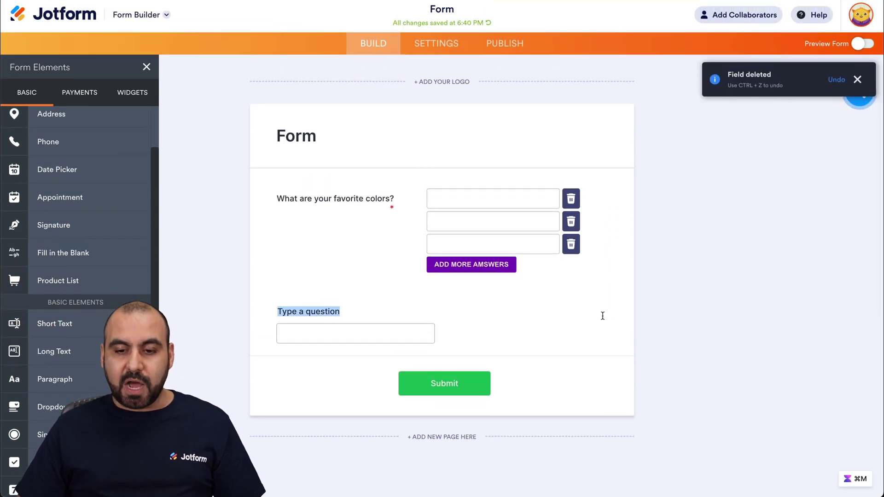
{"action": "left_click", "coordinate": [627, 305]}
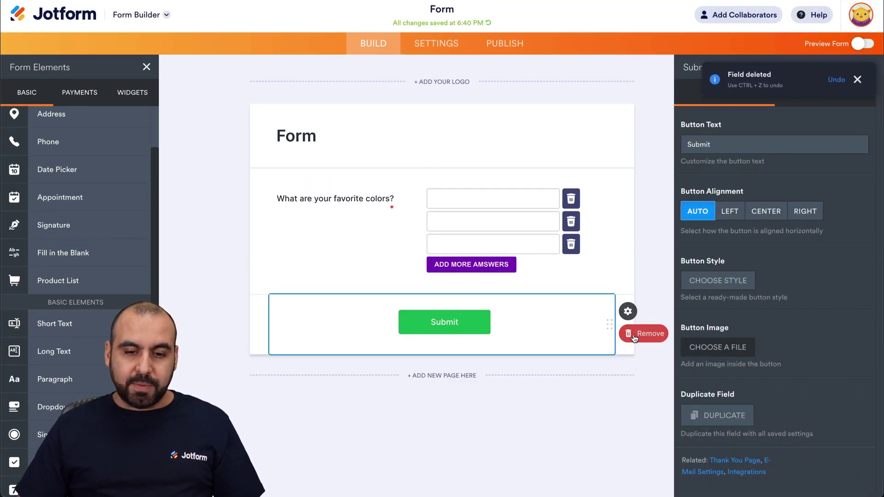
{"action": "left_click", "coordinate": [643, 333]}
{"action": "key", "text": "ctrl+z"}
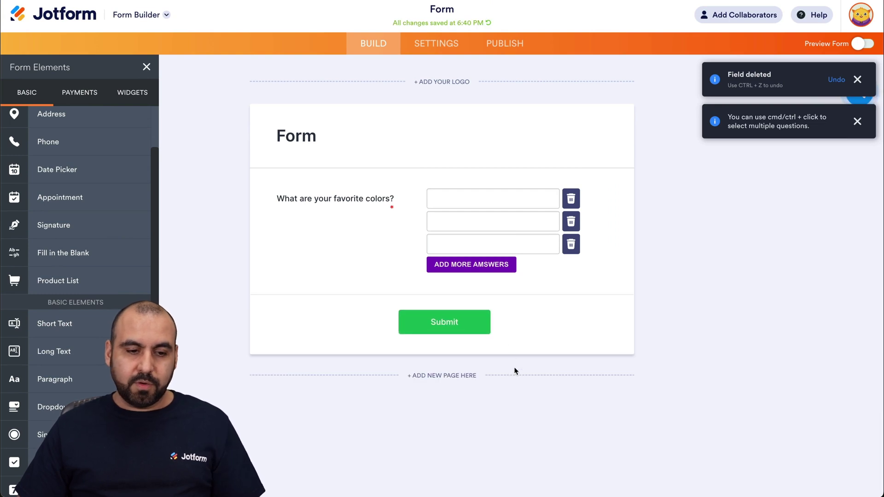
{"action": "scroll", "coordinate": [83, 405], "scroll_direction": "down", "scroll_amount": 1}
{"action": "scroll", "coordinate": [83, 404], "scroll_direction": "down", "scroll_amount": 1}
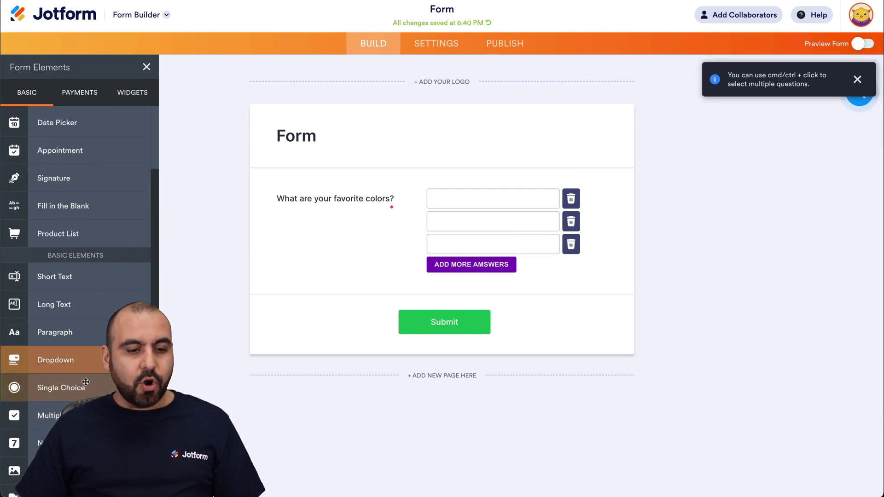
{"action": "left_click_drag", "start_coordinate": [50, 415], "coordinate": [503, 302]}
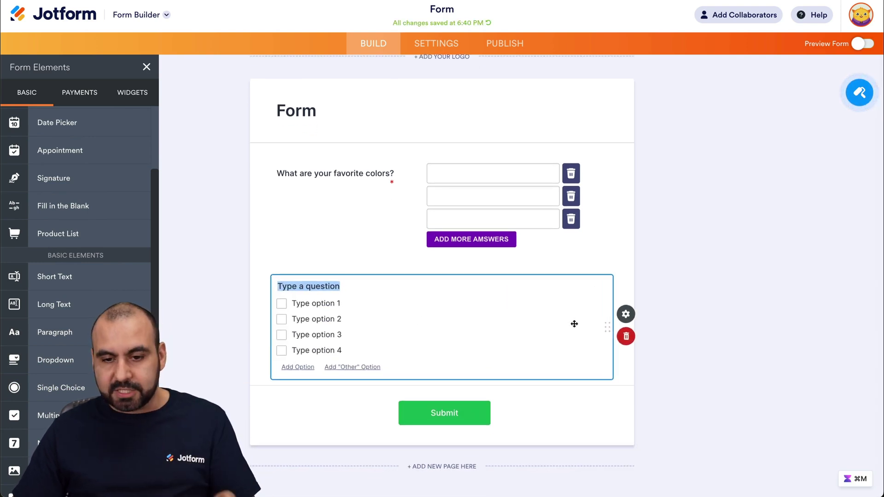
{"action": "left_click", "coordinate": [626, 336]}
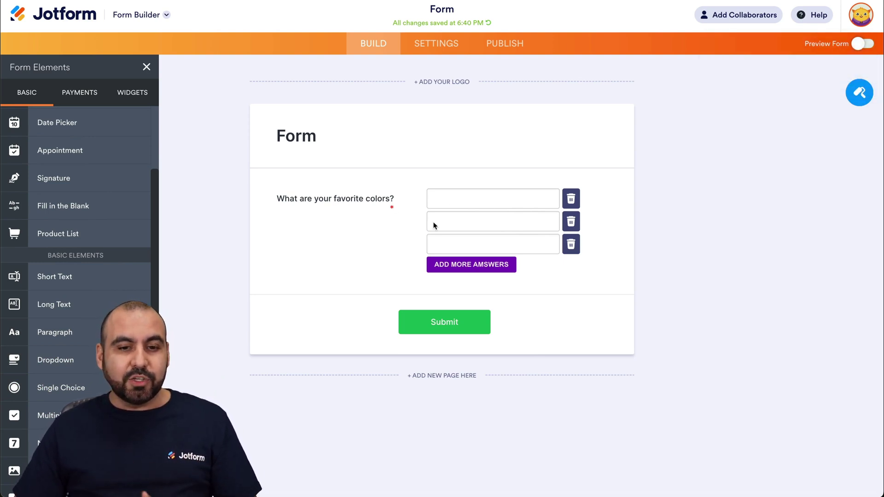
{"action": "left_click", "coordinate": [355, 215]}
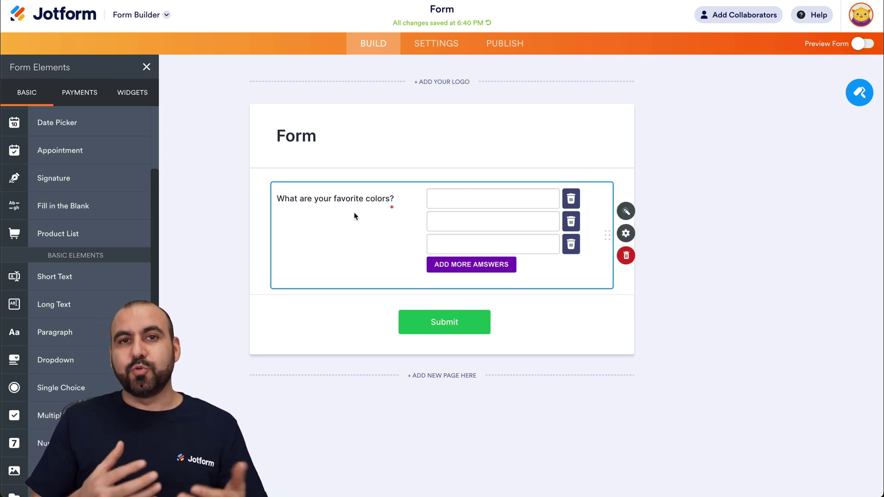